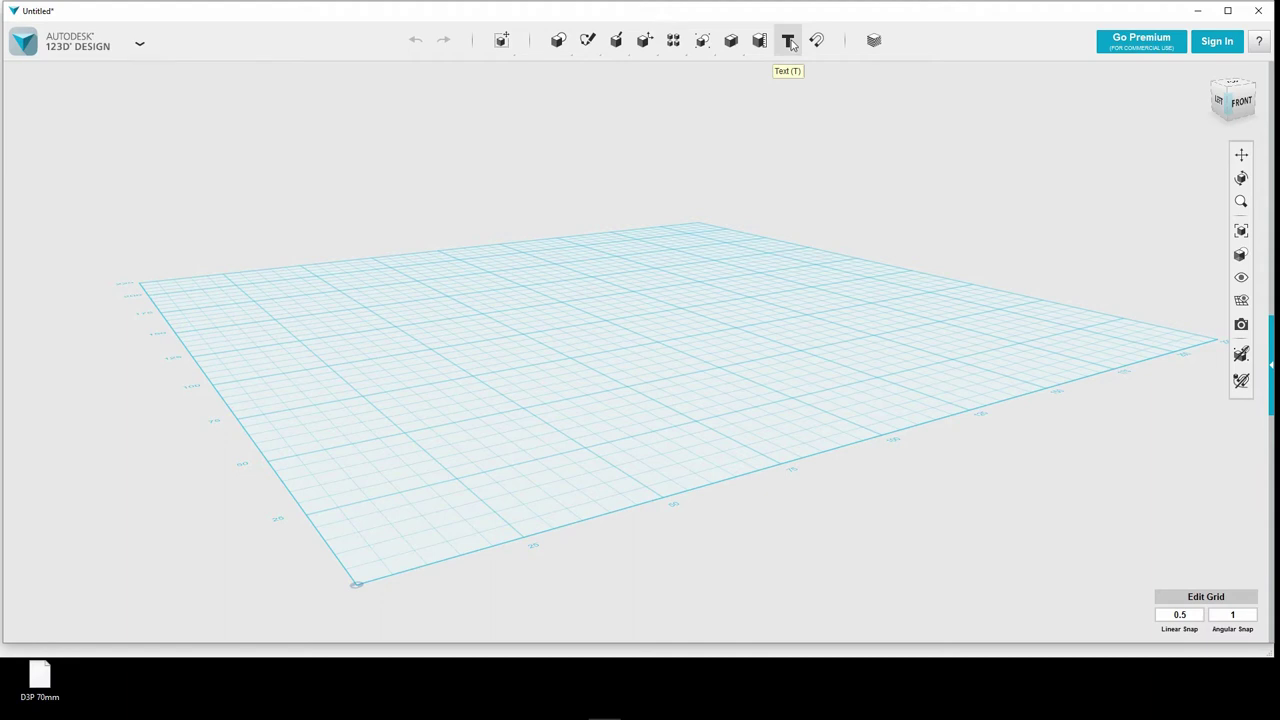
Place a text object reading "D3P" on the empty work grid.
{"action": "left_click", "coordinate": [789, 42]}
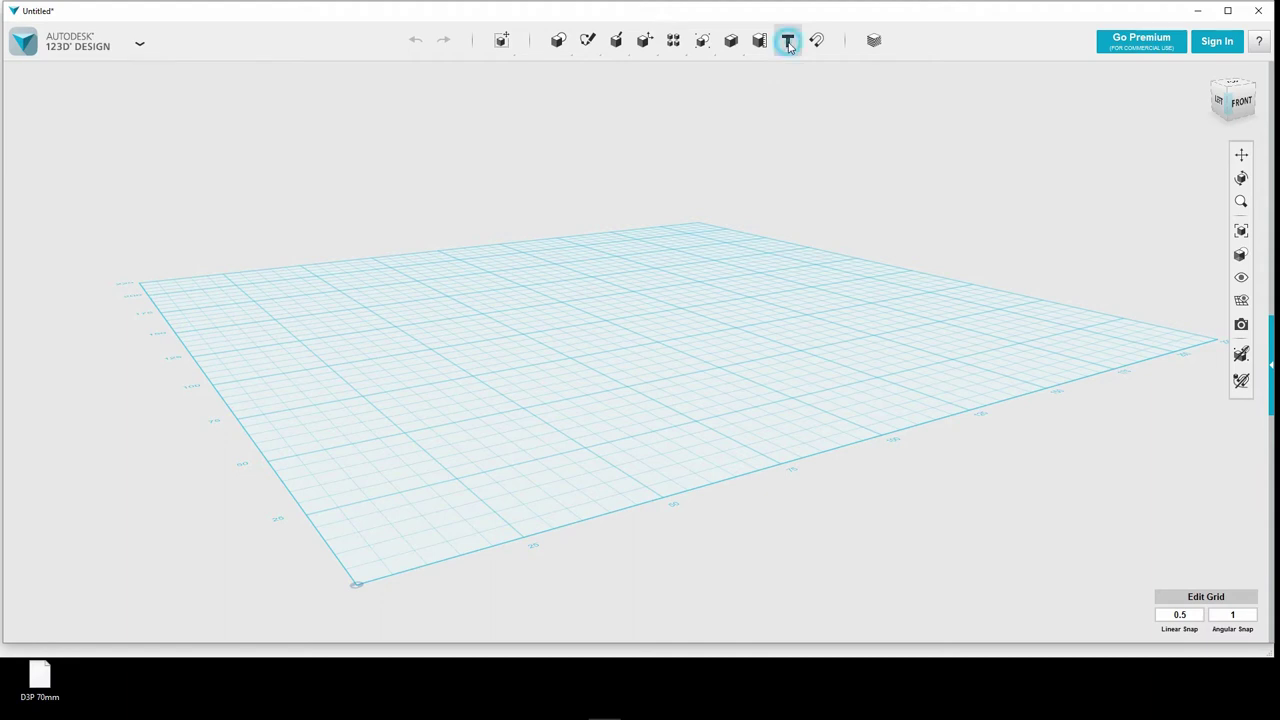
{"action": "left_click", "coordinate": [419, 384]}
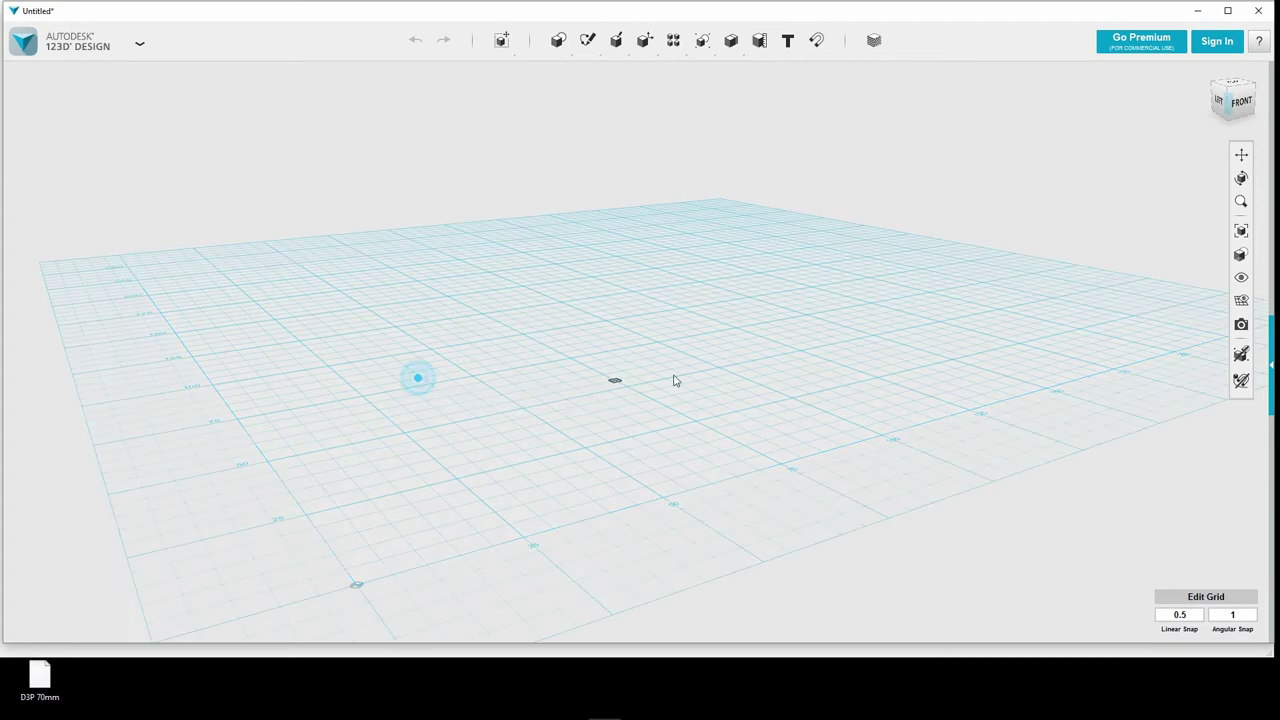
{"action": "left_click", "coordinate": [383, 369]}
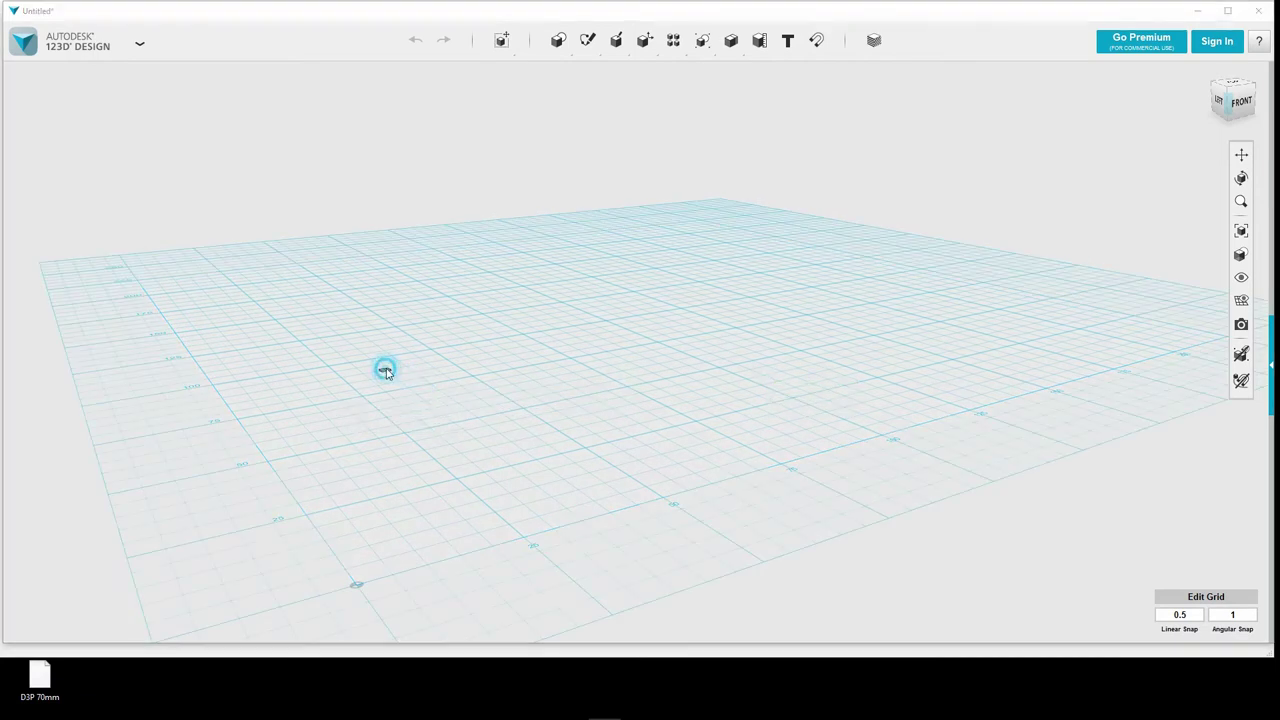
{"action": "double_click", "coordinate": [1086, 230]}
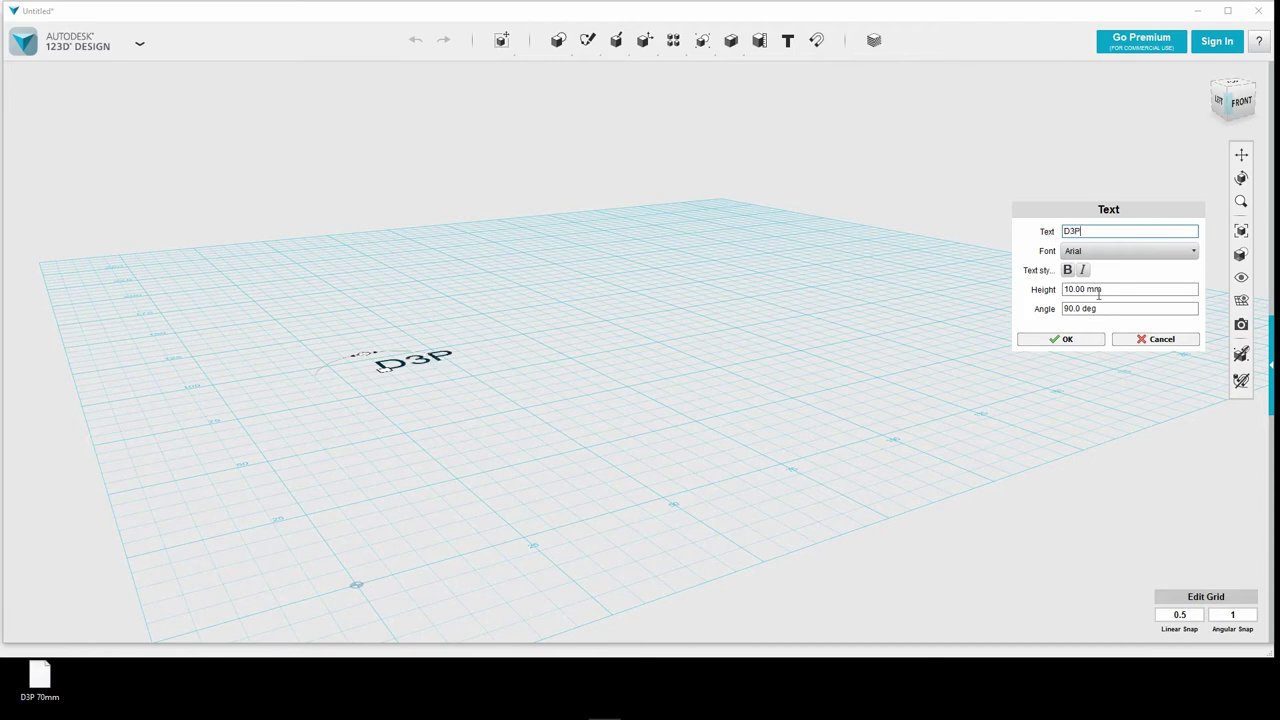
Set the D3P text's height to 70 mm and its font to Impact, and accept the text.
{"action": "left_click", "coordinate": [1068, 309]}
{"action": "left_click", "coordinate": [1069, 288]}
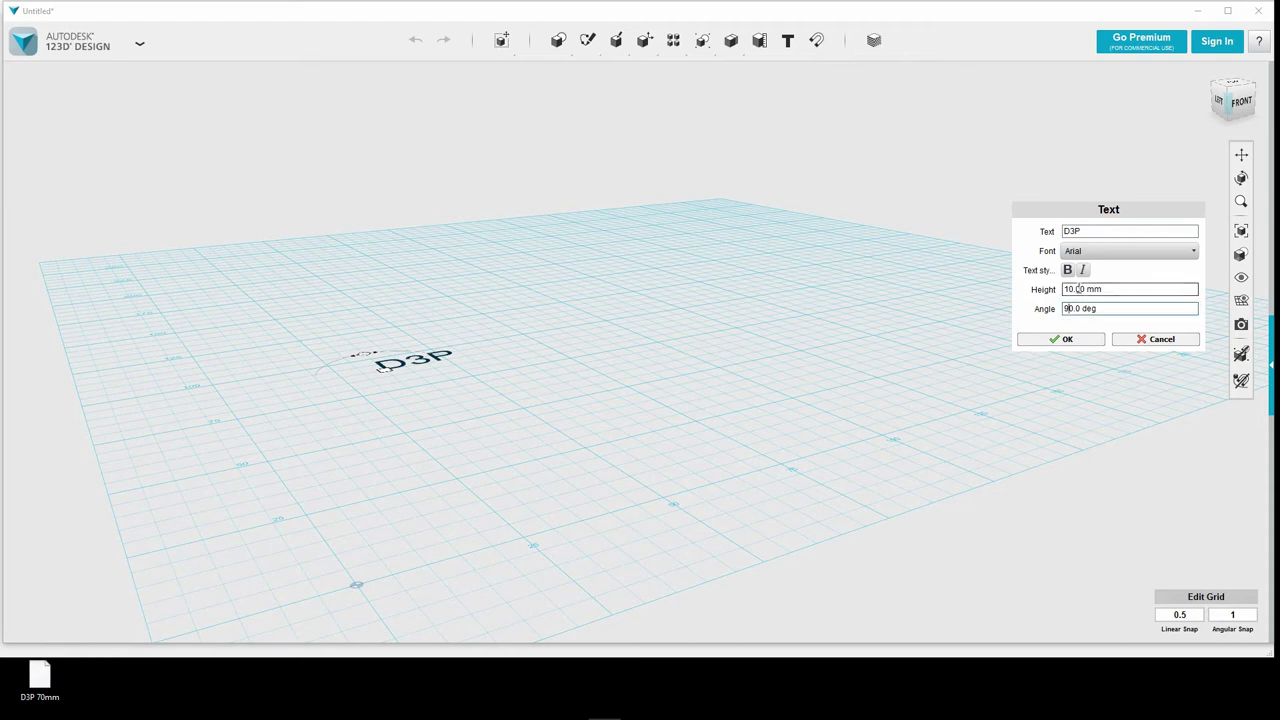
{"action": "double_click", "coordinate": [1067, 288]}
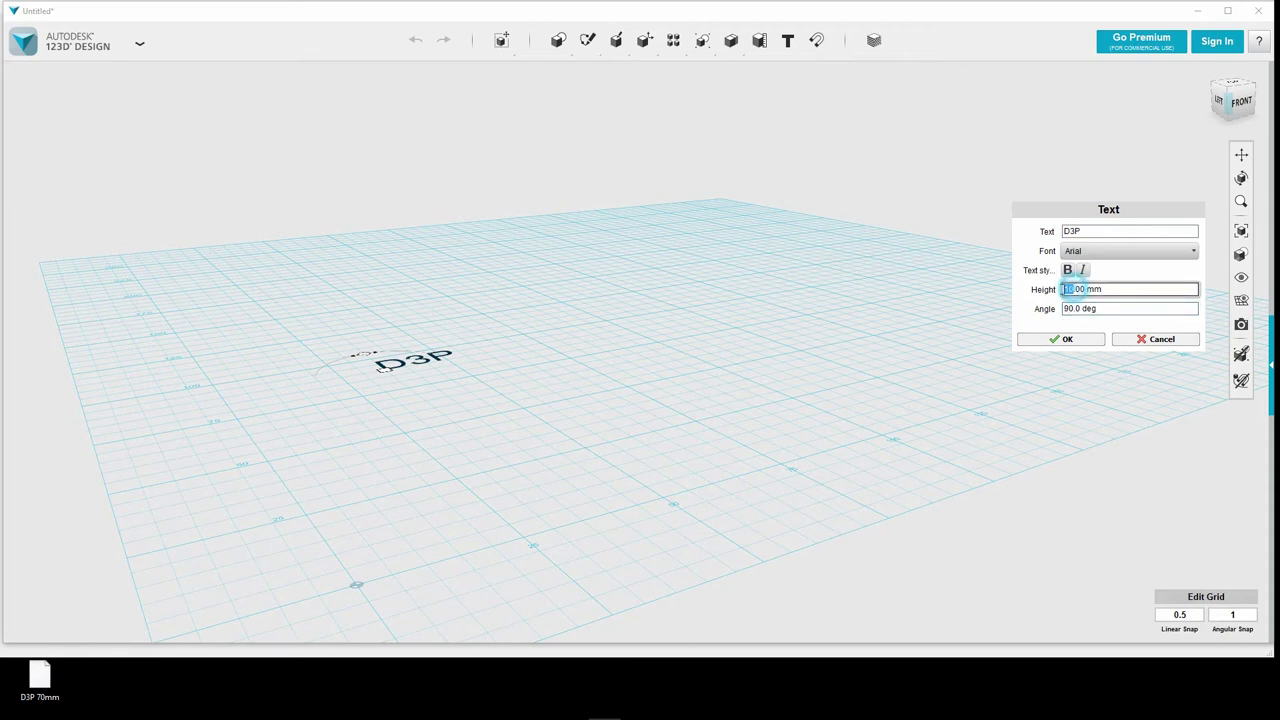
{"action": "type", "text": "70"}
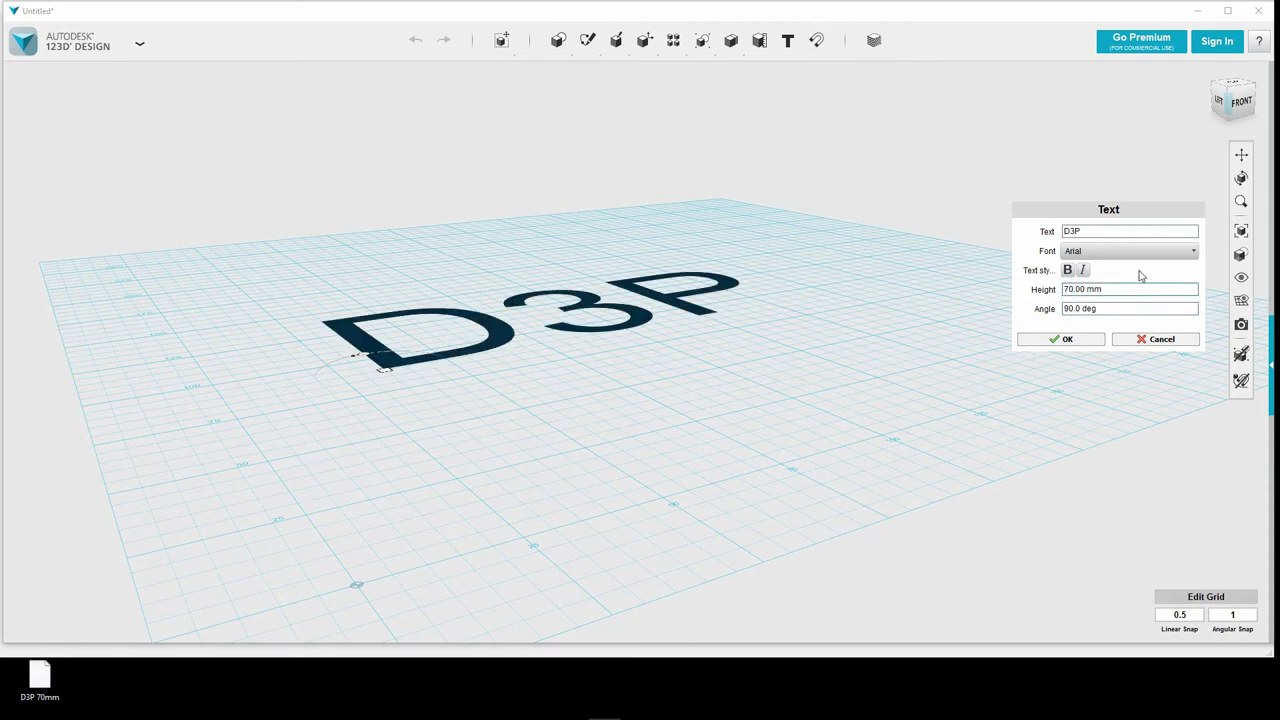
{"action": "left_click", "coordinate": [1094, 251]}
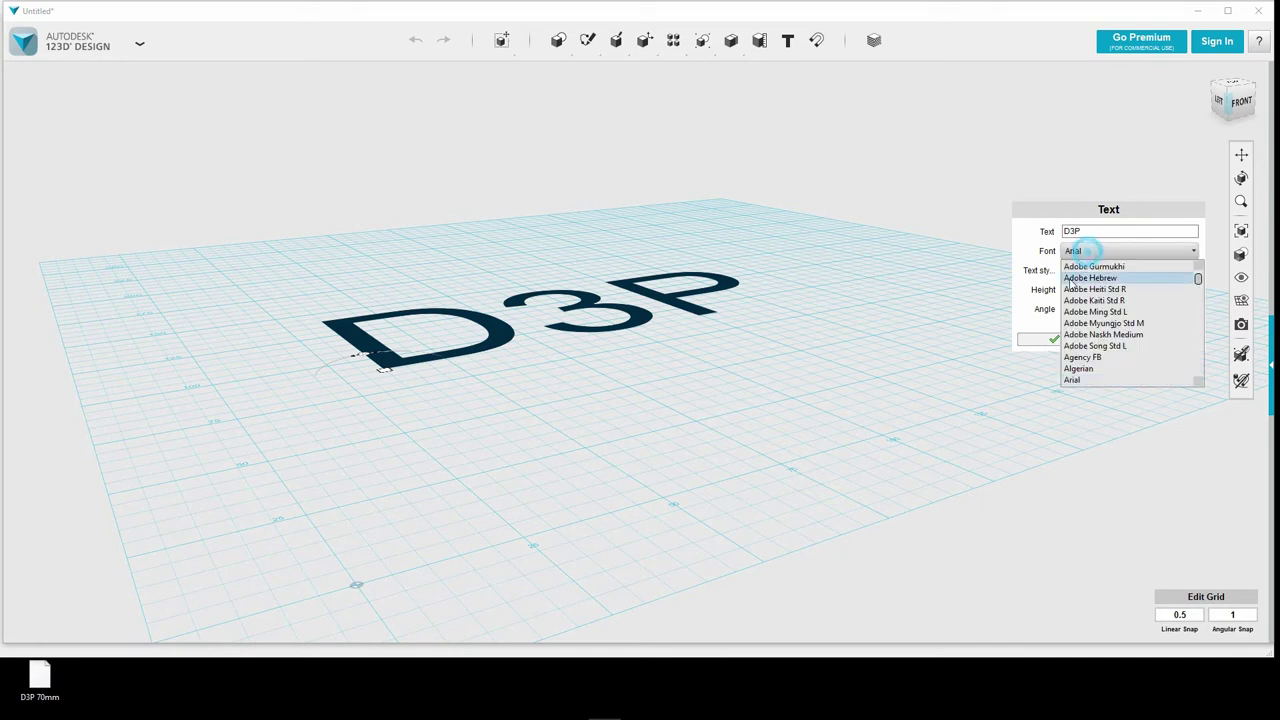
{"action": "scroll", "coordinate": [1085, 345], "scroll_direction": "down", "scroll_amount": 5}
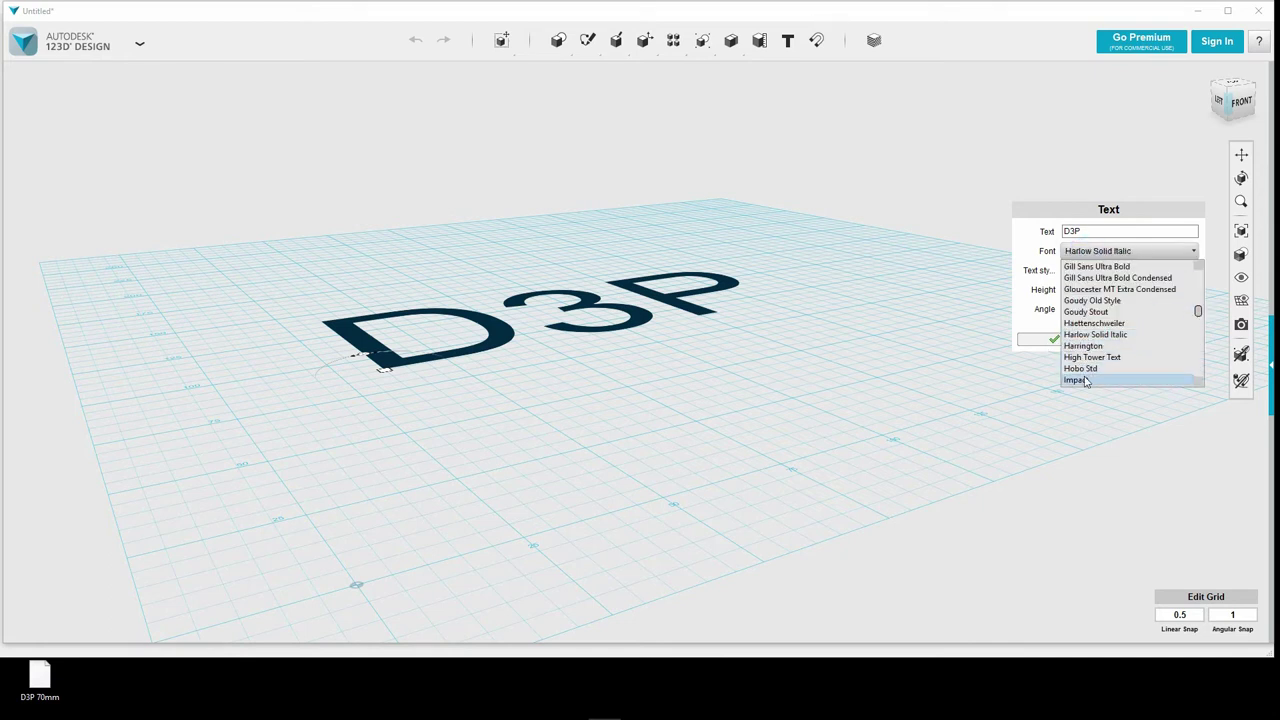
{"action": "left_click", "coordinate": [1086, 380]}
{"action": "right_click_drag", "start_coordinate": [754, 342], "coordinate": [753, 364]}
{"action": "left_click", "coordinate": [1064, 340]}
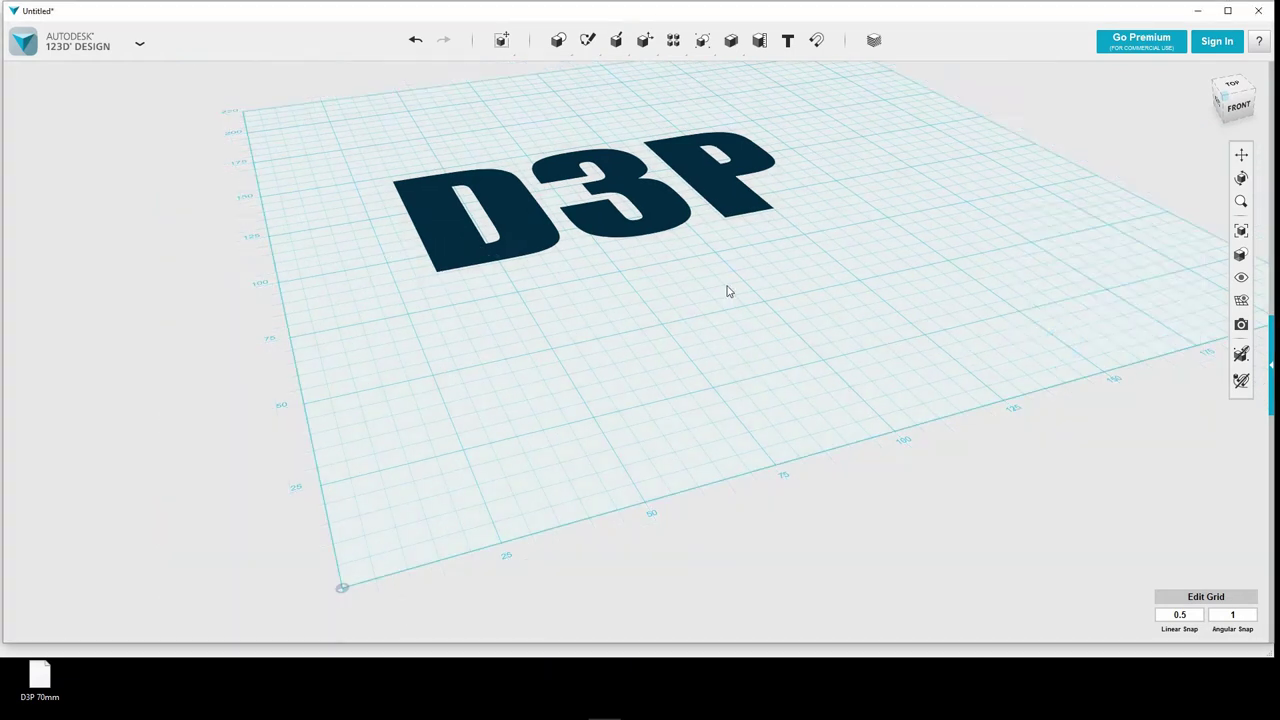
Extrude the D3P text 6 mm upward into solid letters.
{"action": "left_click", "coordinate": [535, 220]}
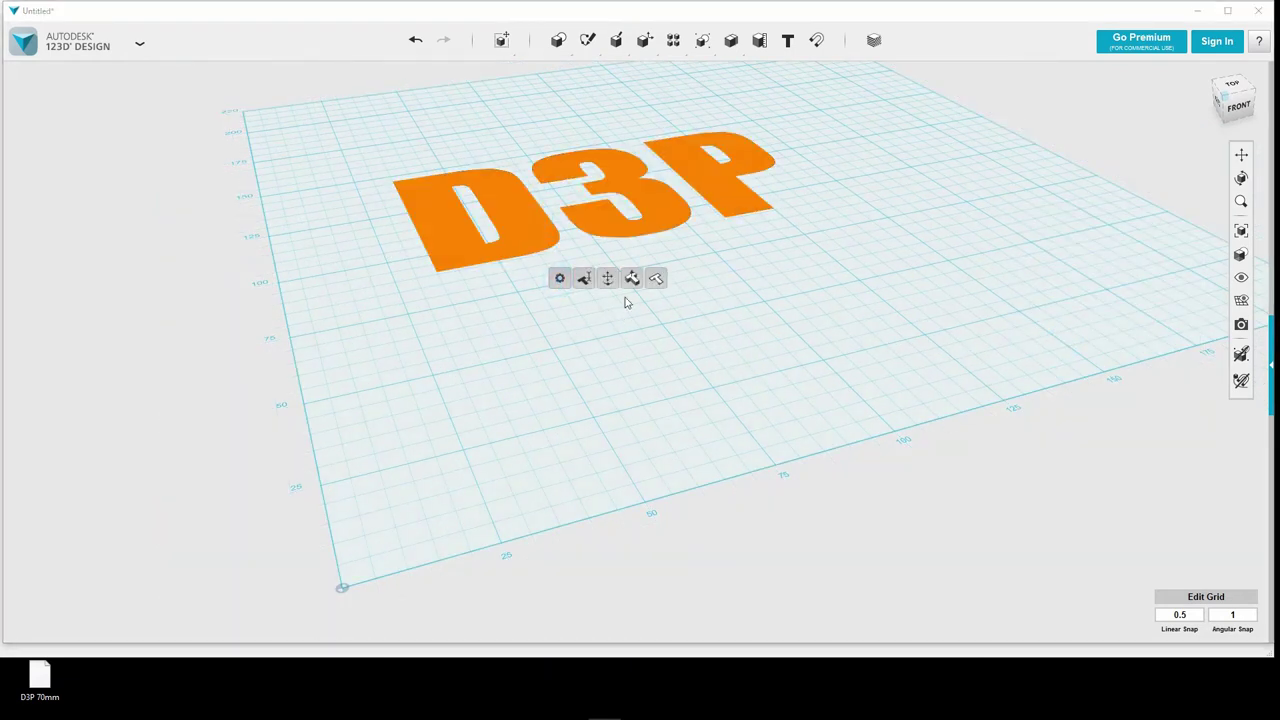
{"action": "left_click", "coordinate": [632, 279]}
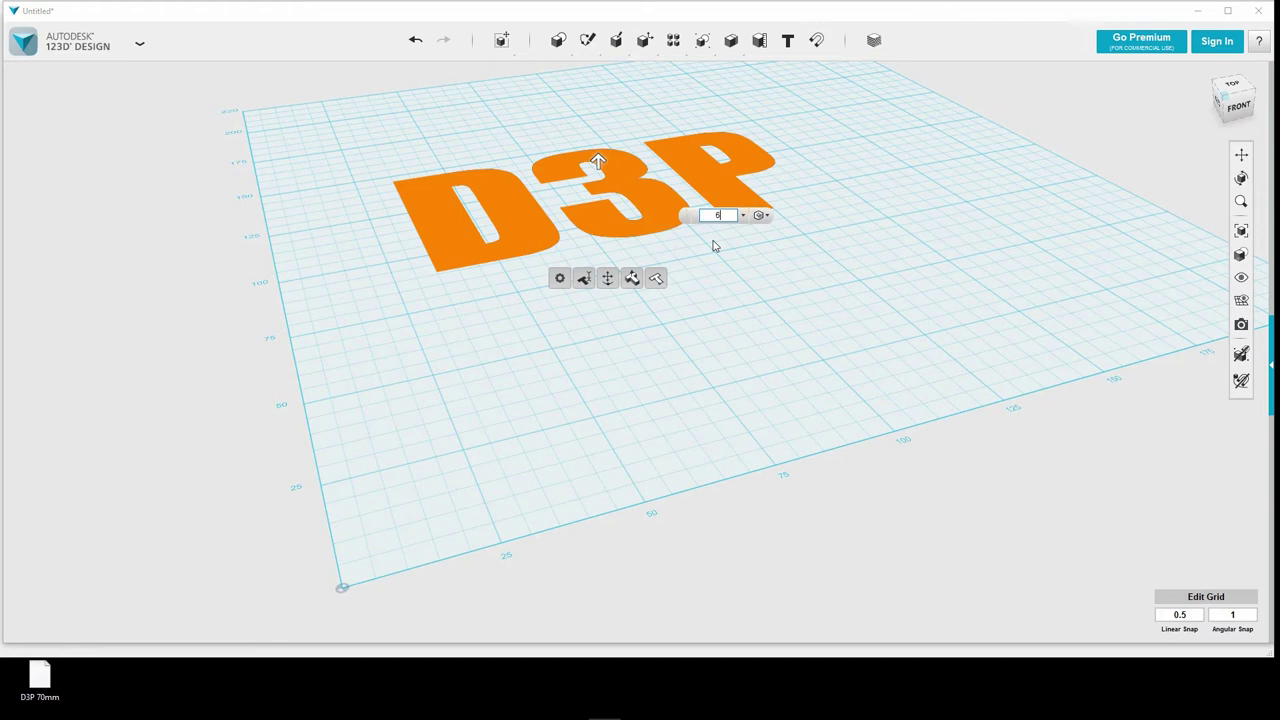
{"action": "type", "text": "6"}
{"action": "key", "text": "Return"}
{"action": "left_click", "coordinate": [578, 290]}
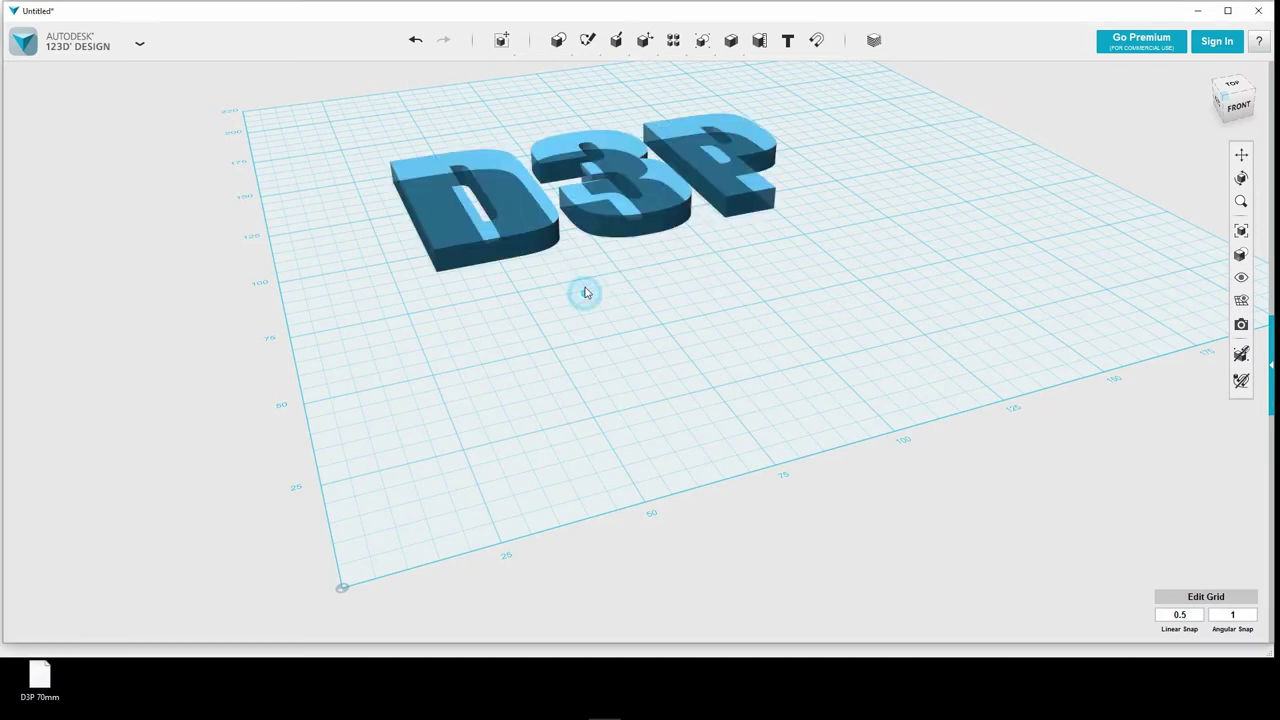
Show the available 3D export formats and close the design without saving it.
{"action": "left_click", "coordinate": [141, 44]}
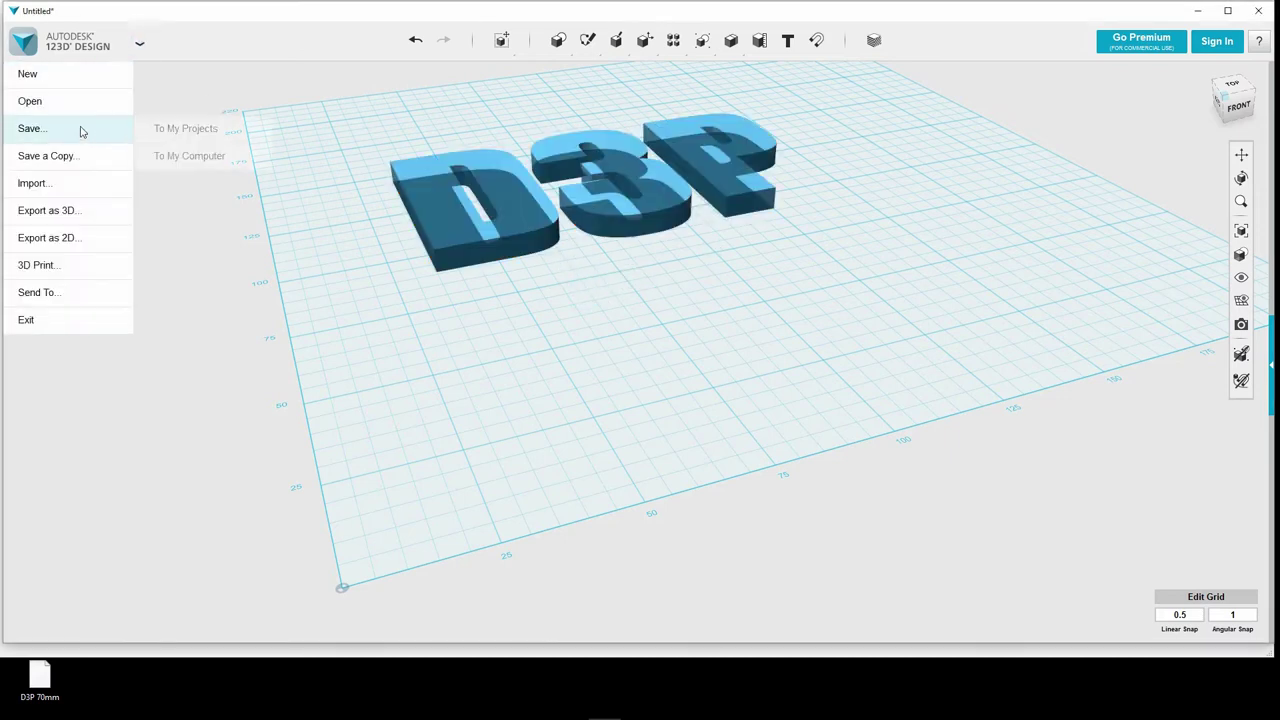
{"action": "mouse_move", "coordinate": [73, 183]}
{"action": "mouse_move", "coordinate": [86, 216]}
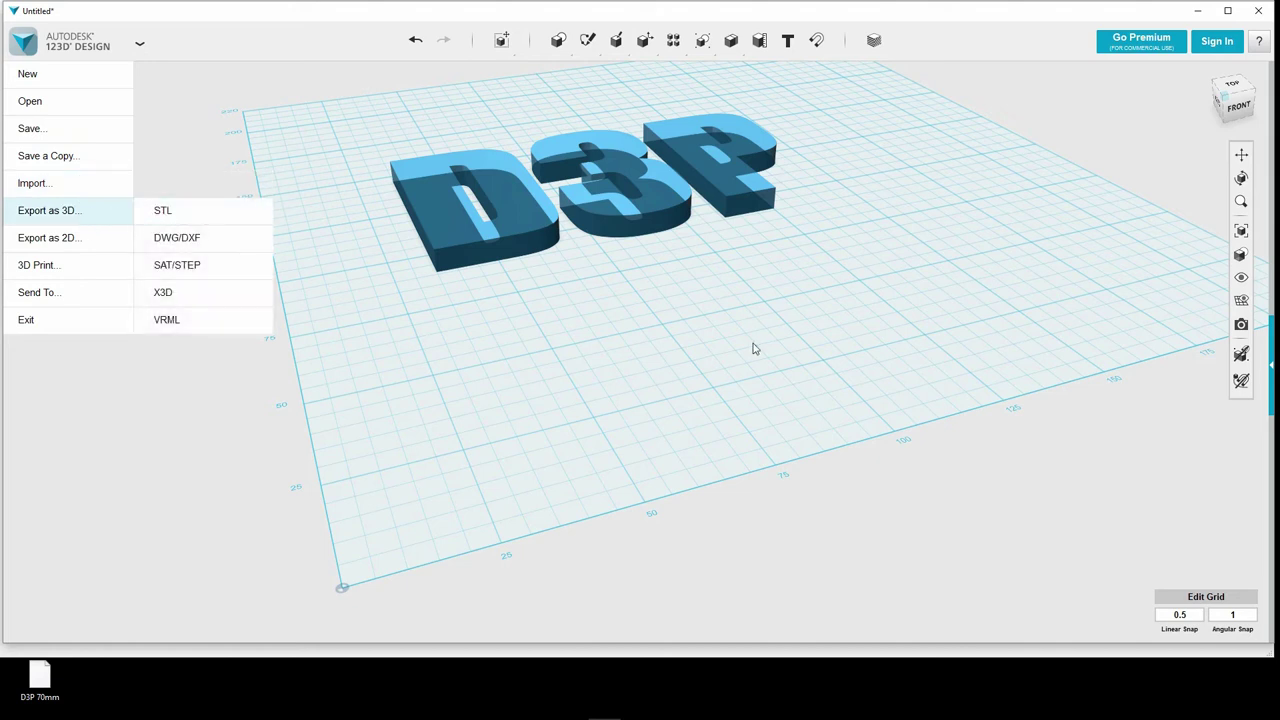
{"action": "left_click", "coordinate": [1258, 10]}
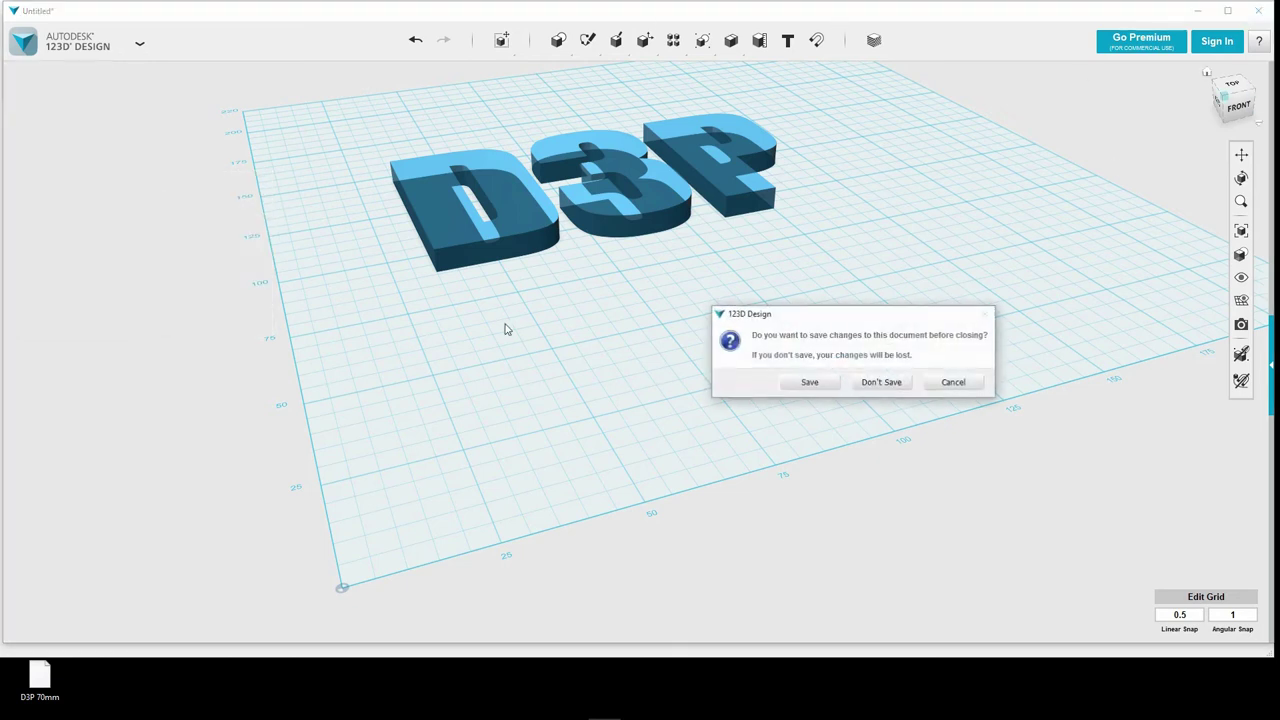
{"action": "left_click", "coordinate": [871, 384]}
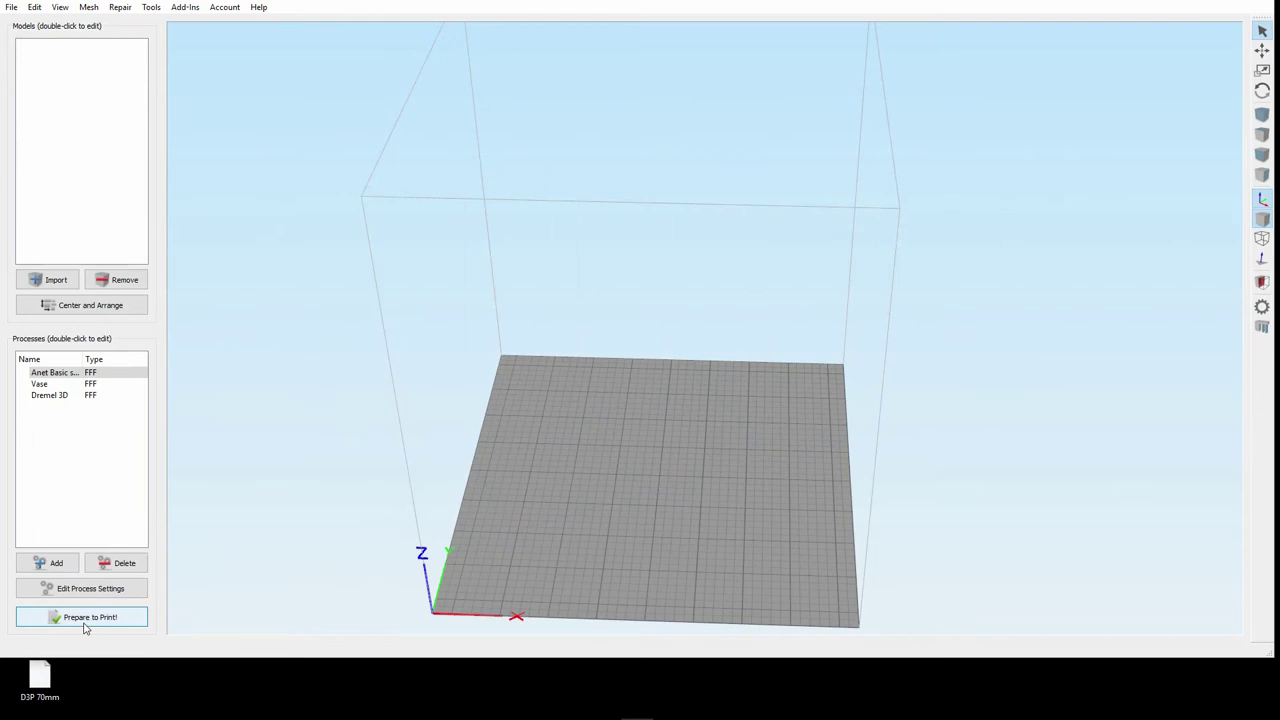
Load the D3P 70mm file onto the build plate in Simplify3D and set the model's Z rotation to 90 degrees.
{"action": "left_click_drag", "start_coordinate": [40, 677], "coordinate": [829, 534]}
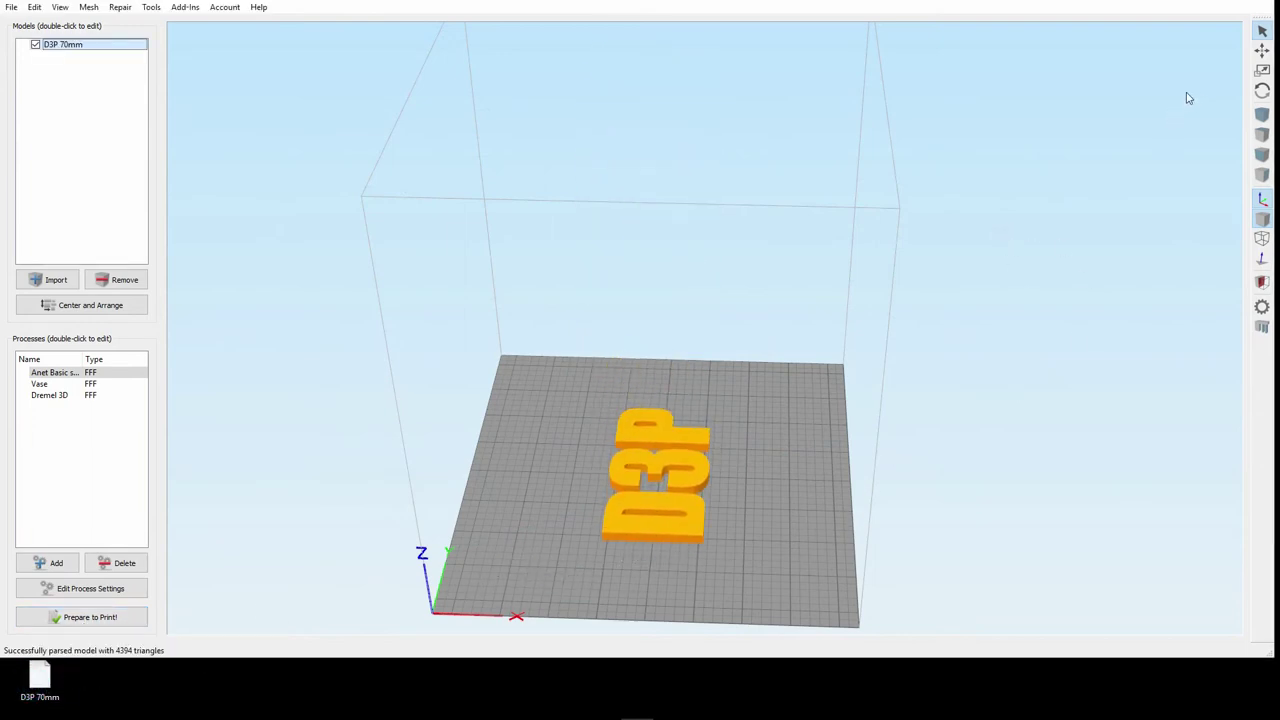
{"action": "double_click", "coordinate": [658, 442]}
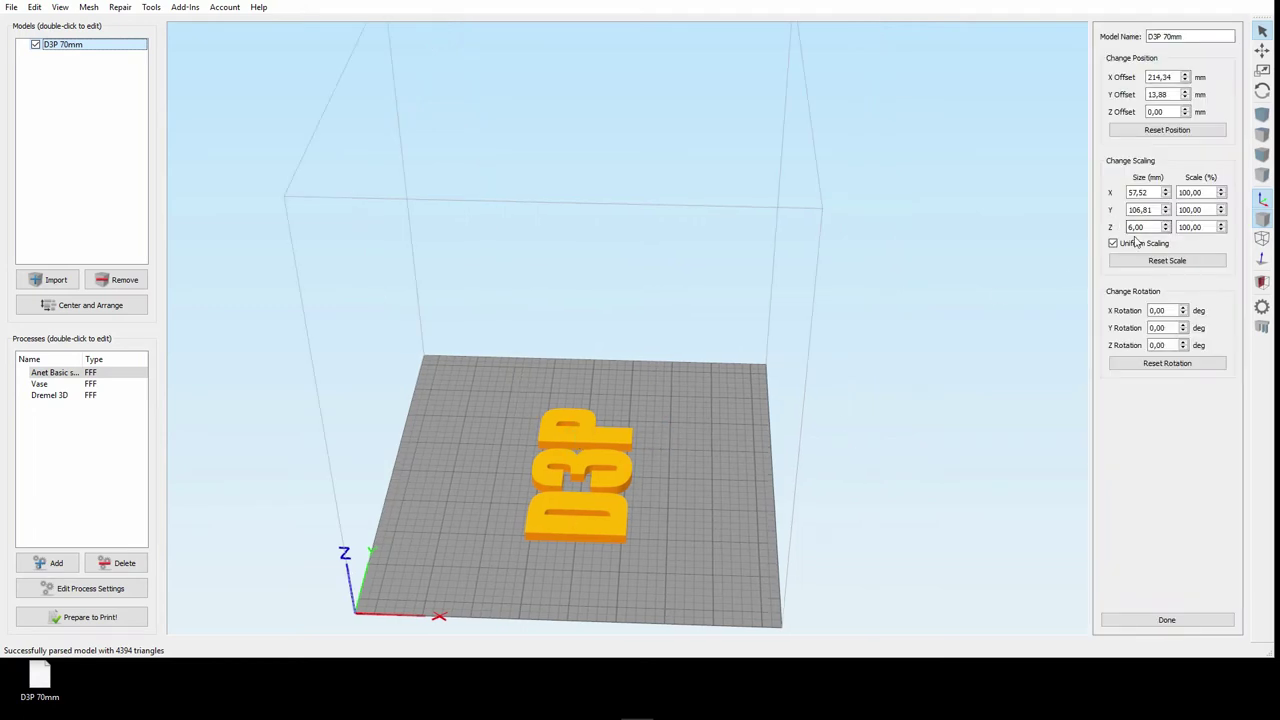
{"action": "double_click", "coordinate": [1173, 344]}
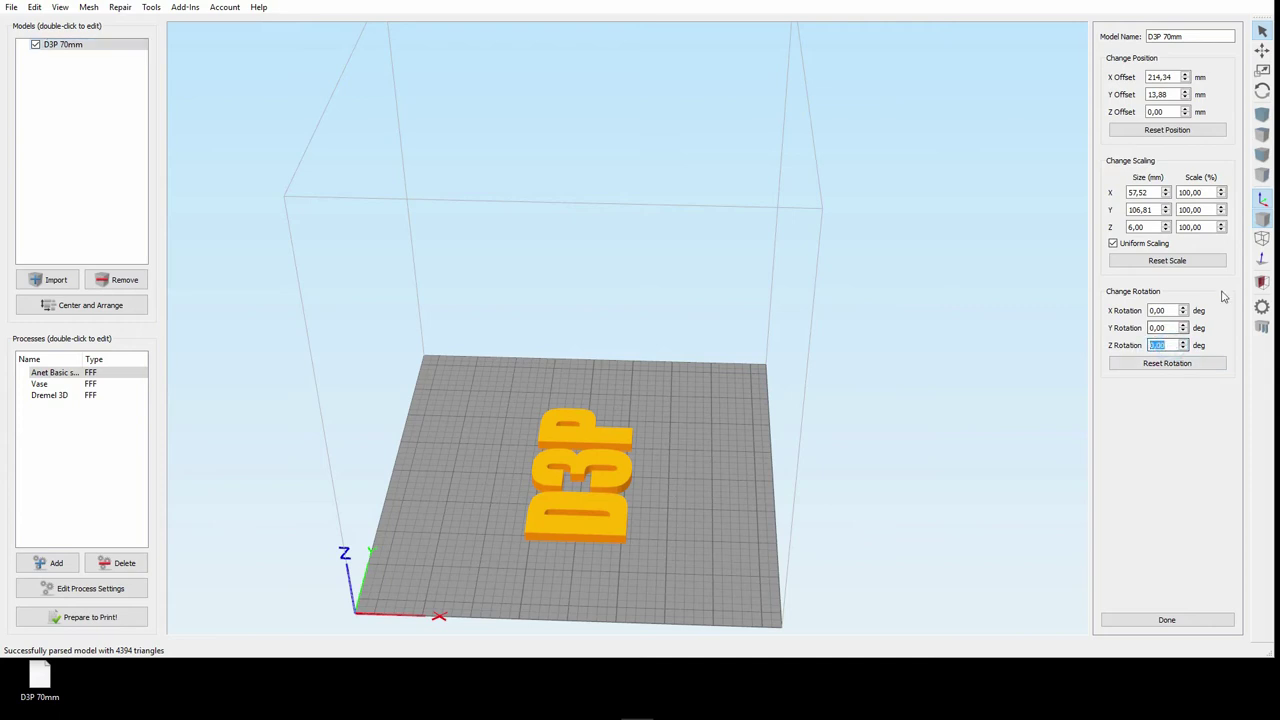
{"action": "type", "text": "90"}
{"action": "key", "text": "Return"}
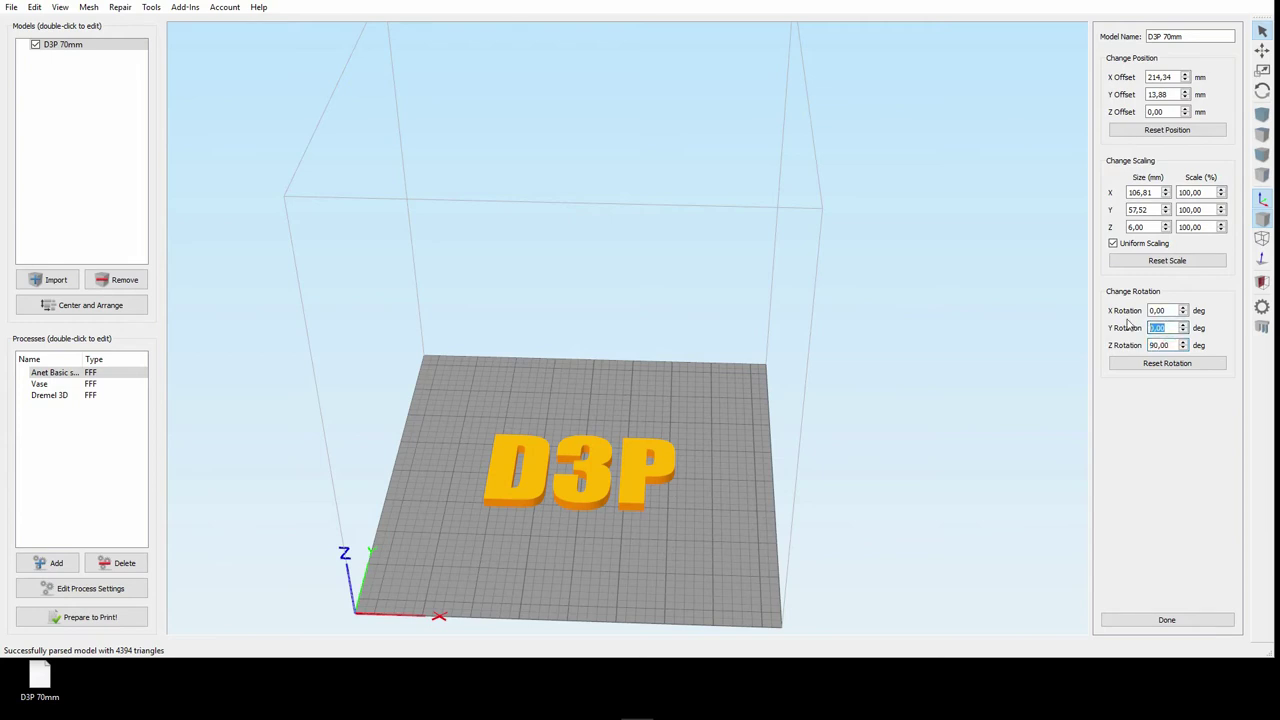
Set the model's Y rotation to 180 degrees so it lies face down, and center and arrange it on the build plate.
{"action": "type", "text": "0"}
{"action": "key", "text": "Return"}
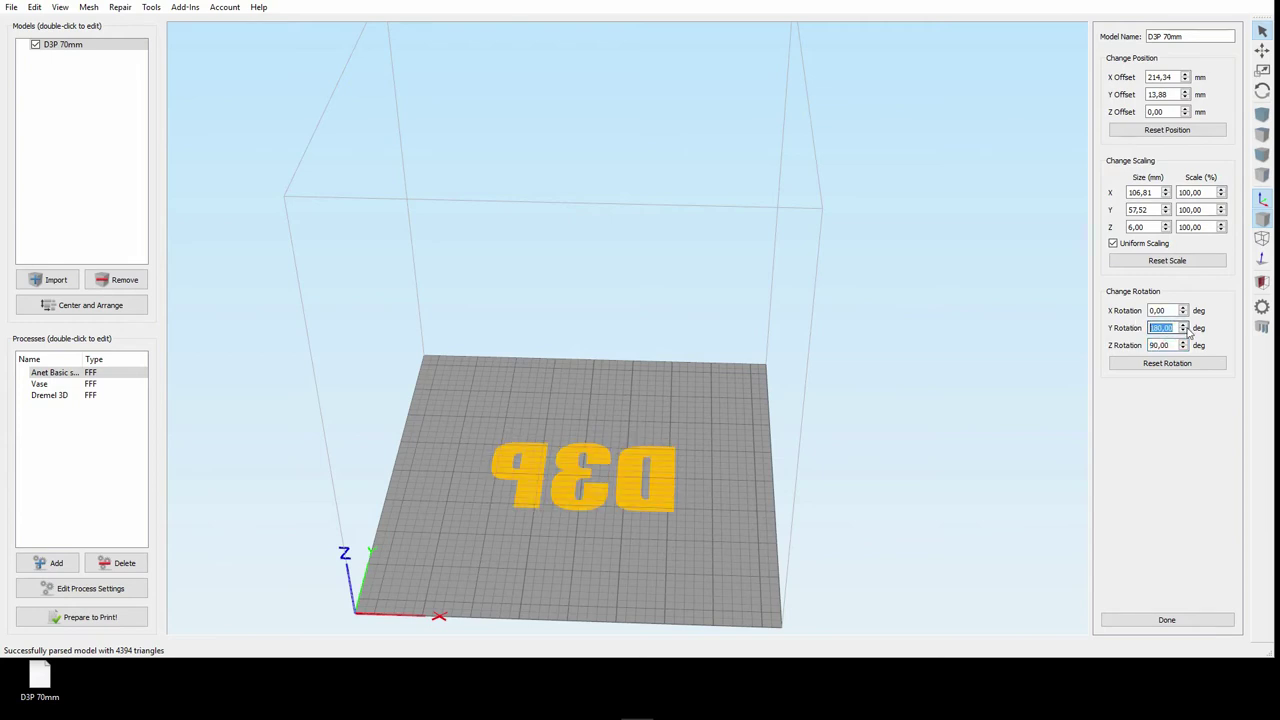
{"action": "left_click_drag", "start_coordinate": [713, 500], "coordinate": [702, 452]}
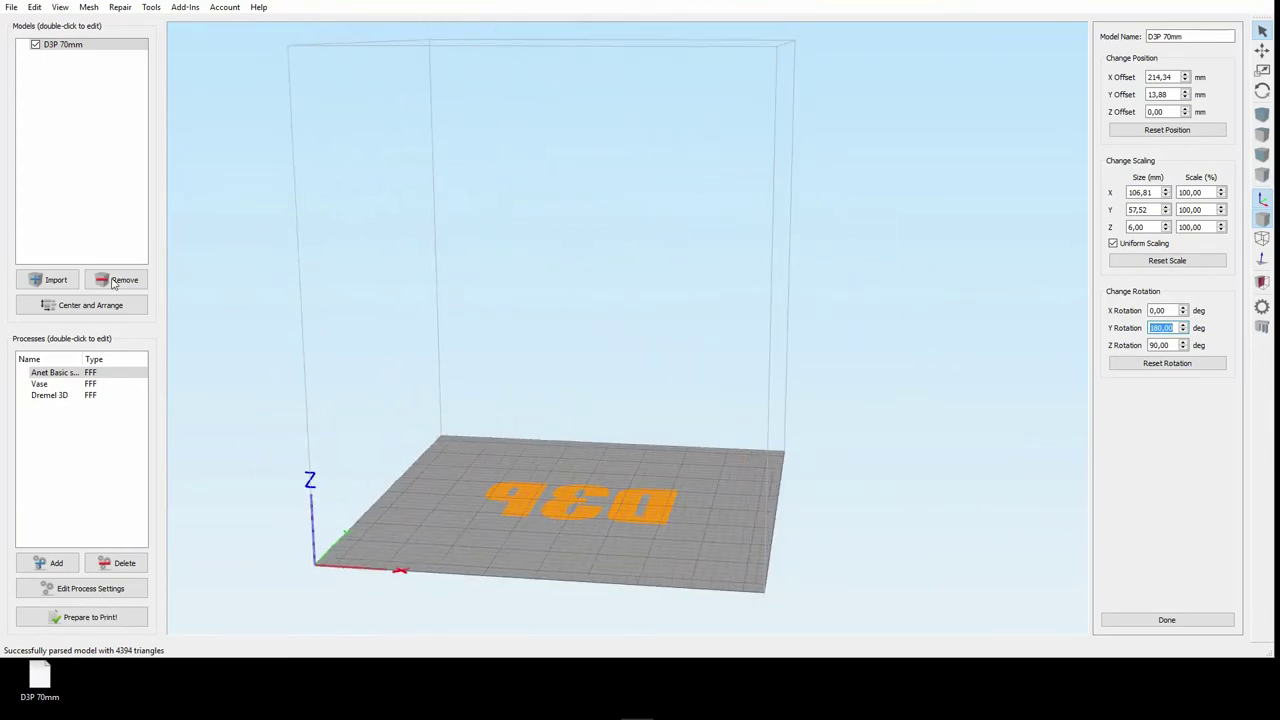
{"action": "left_click", "coordinate": [98, 307]}
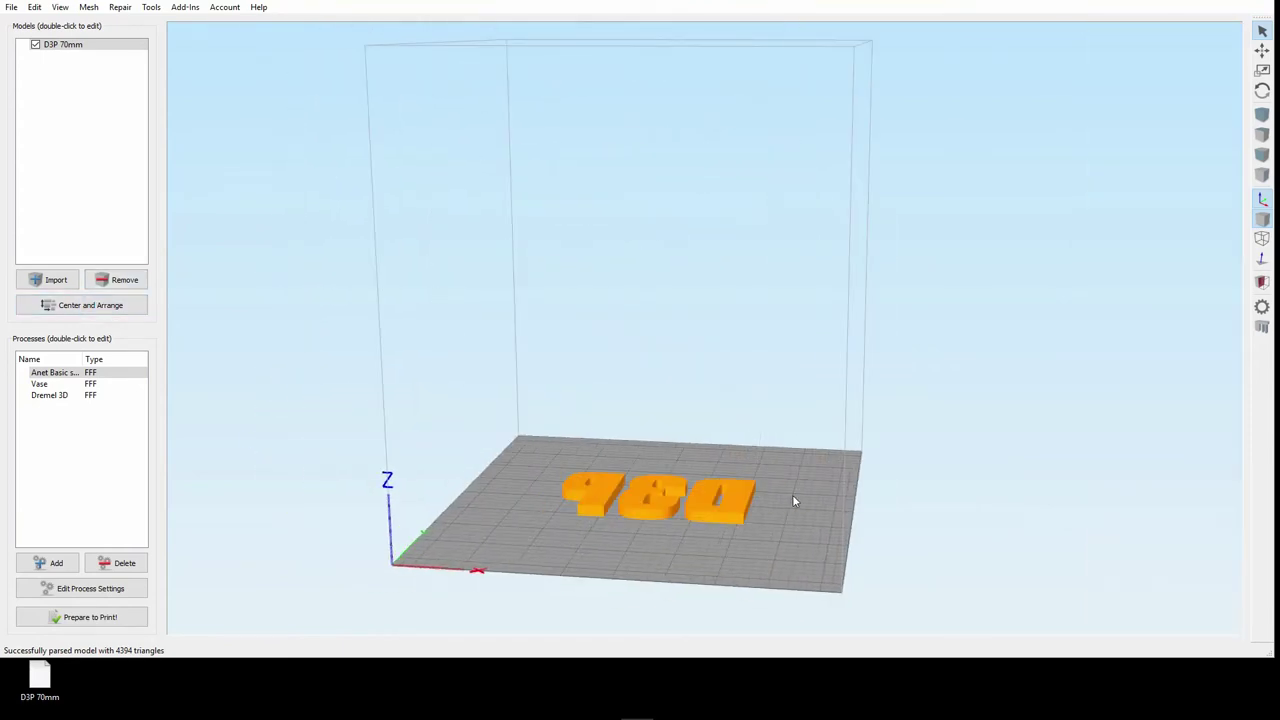
{"action": "left_click_drag", "start_coordinate": [794, 500], "coordinate": [815, 515]}
Move the D3P model closer to the front edge of the build plate.
{"action": "double_click", "coordinate": [766, 509]}
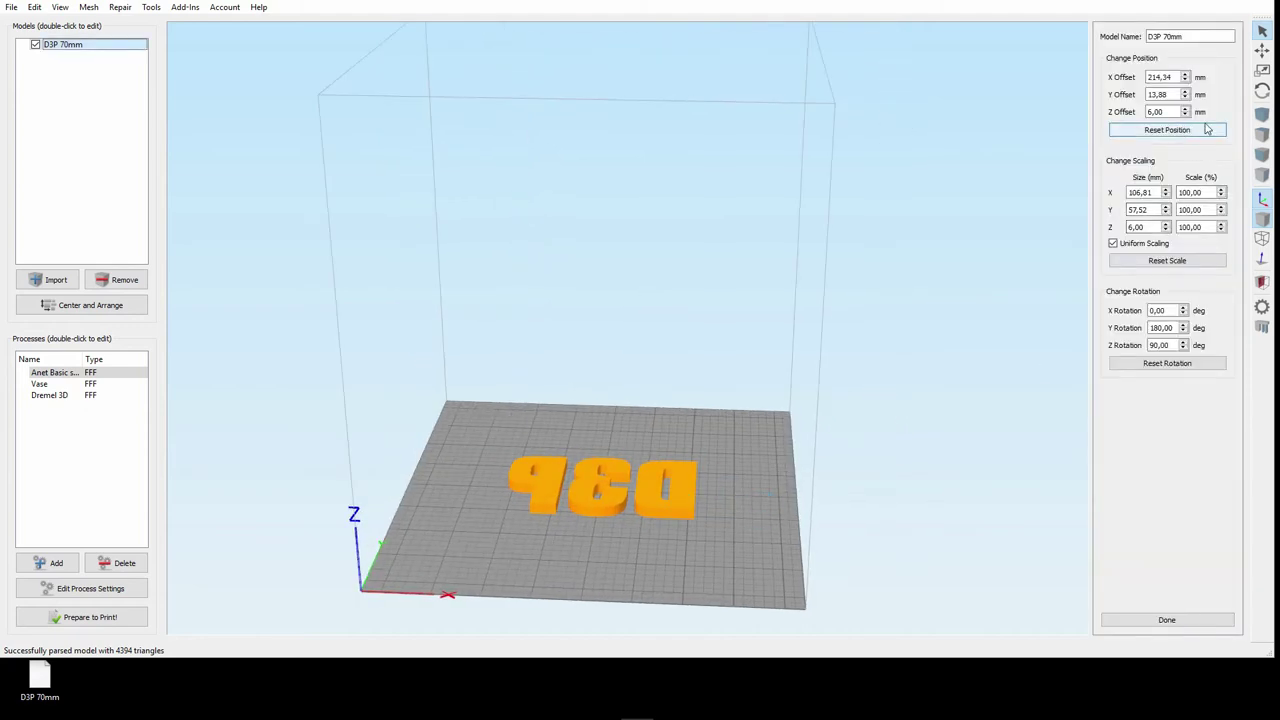
{"action": "left_click", "coordinate": [1262, 52]}
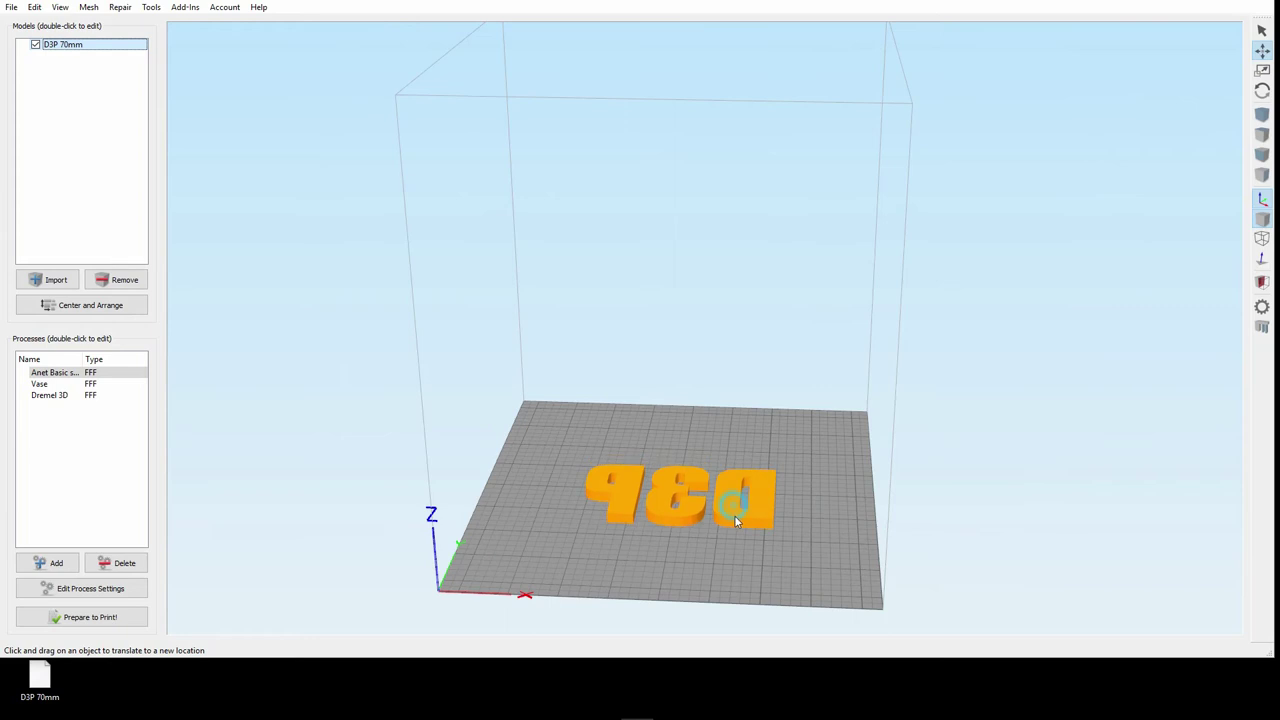
{"action": "left_click_drag", "start_coordinate": [734, 517], "coordinate": [724, 561]}
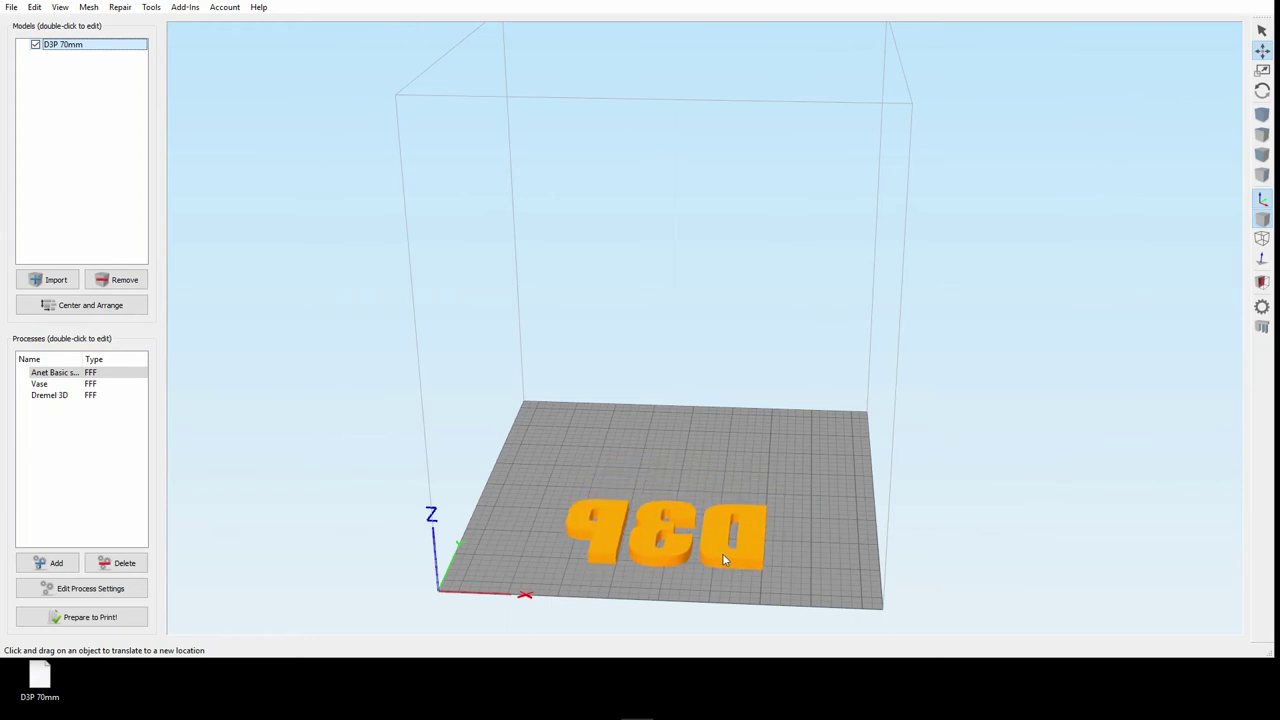
Slice the model for printing with the Anet Basic settings process in continuous layer-by-layer mode.
{"action": "left_click_drag", "start_coordinate": [461, 521], "coordinate": [459, 514]}
{"action": "left_click", "coordinate": [71, 618]}
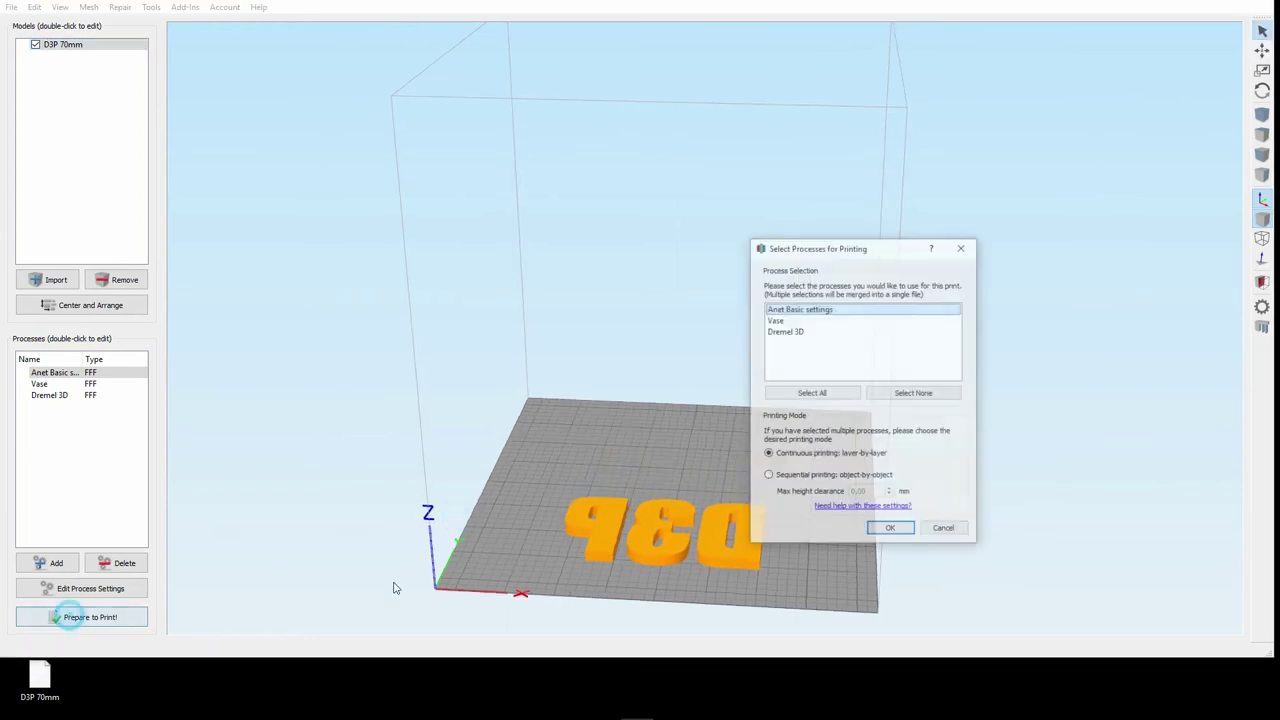
{"action": "left_click", "coordinate": [905, 527]}
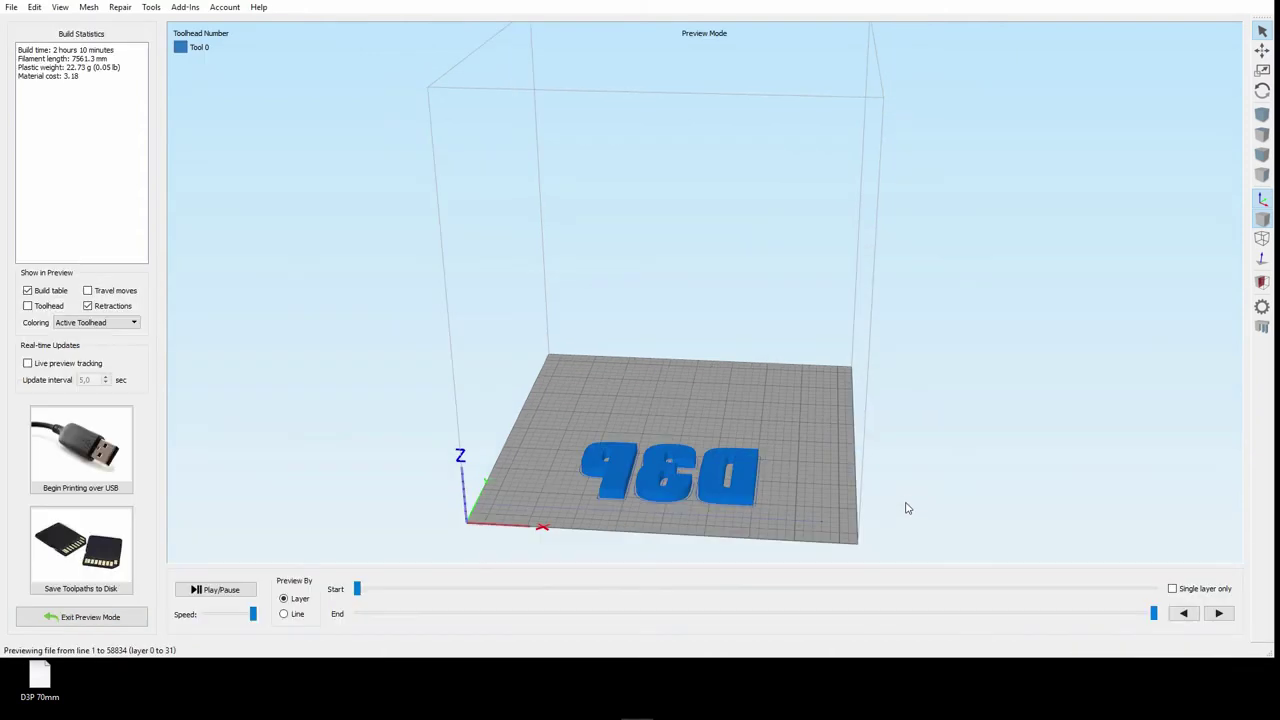